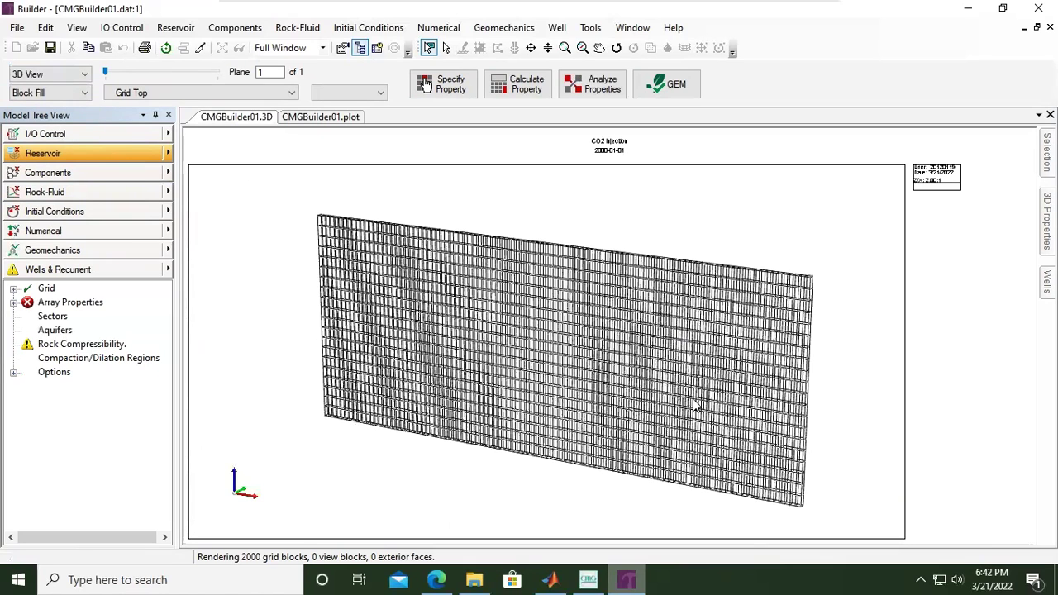
scroll(708, 413, "up", 1)
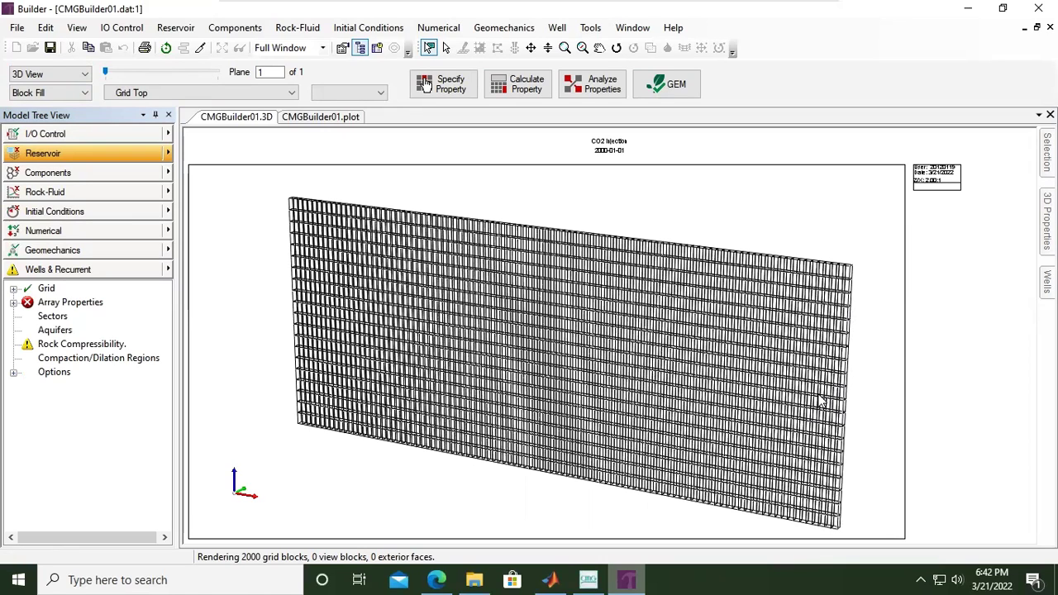
Return the 3D view to block selection and pan the grid up into view
right_click(821, 322)
left_click(858, 240)
left_click(600, 48)
left_click_drag(652, 292, 567, 314)
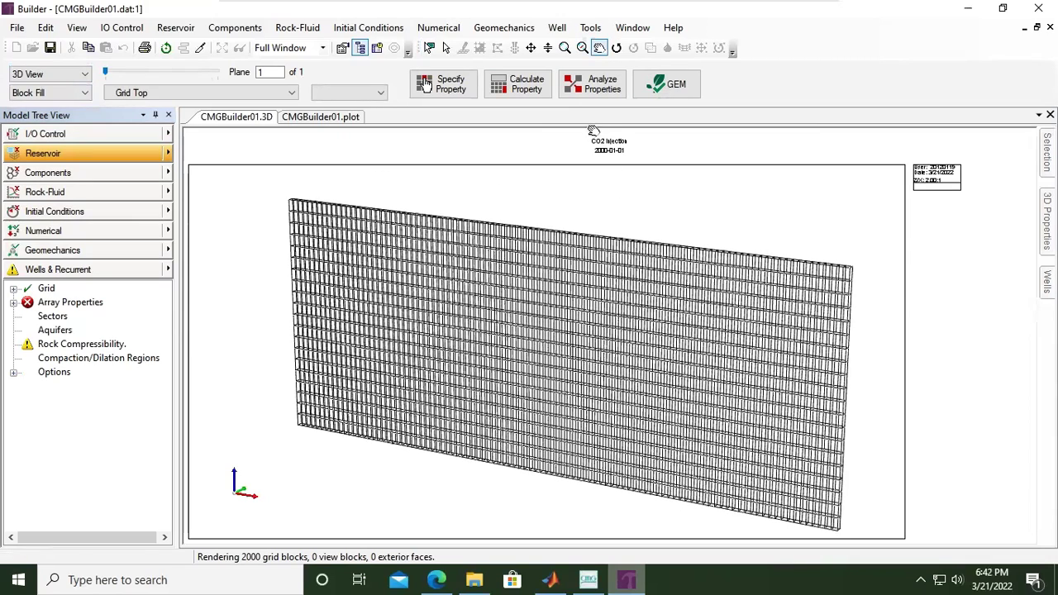
Rotate the grid to face straight on and zoom so it fits the view
left_click(617, 47)
left_click_drag(614, 290, 585, 309)
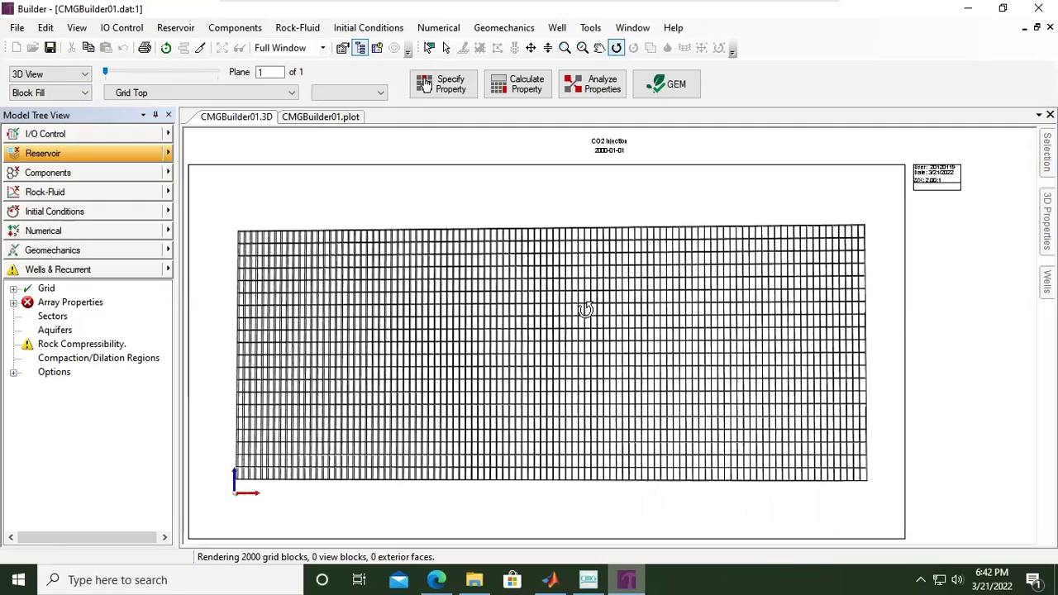
scroll(585, 309, "up", 3)
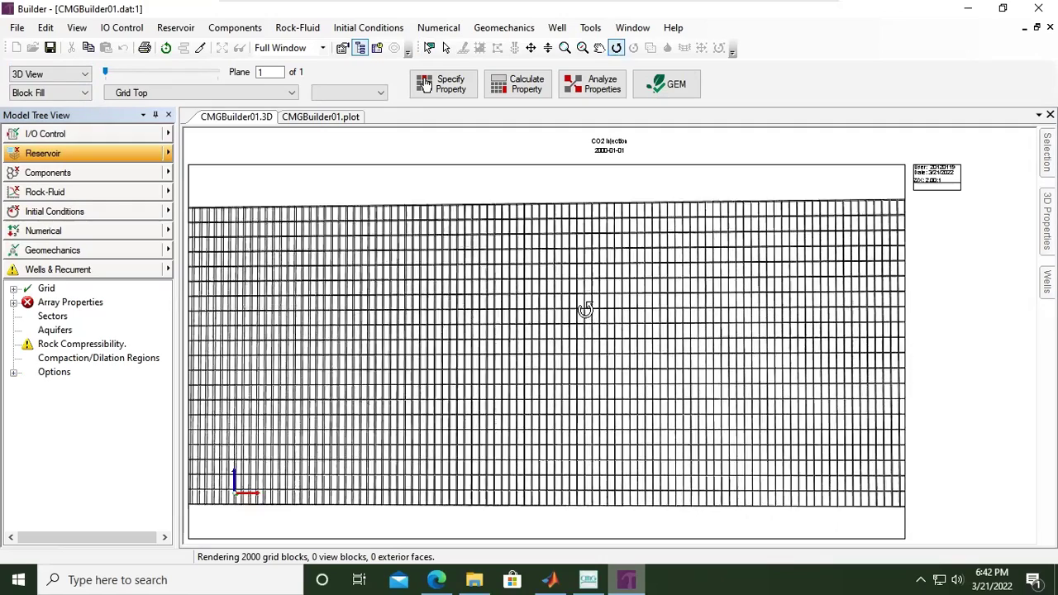
scroll(586, 310, "up", 3)
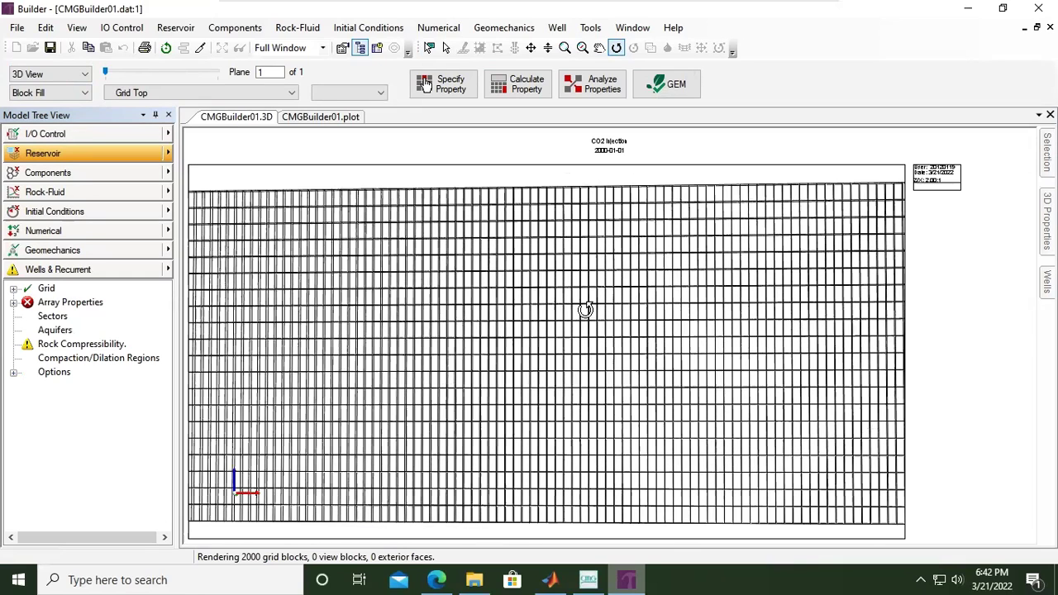
scroll(586, 309, "down", 2)
scroll(485, 302, "down", 1)
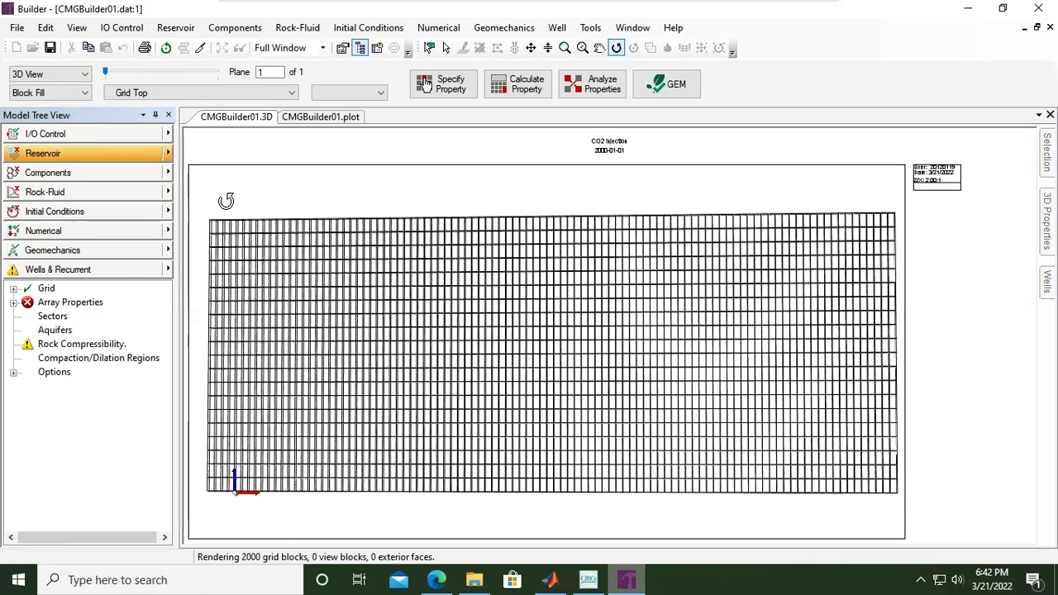
left_click(617, 49)
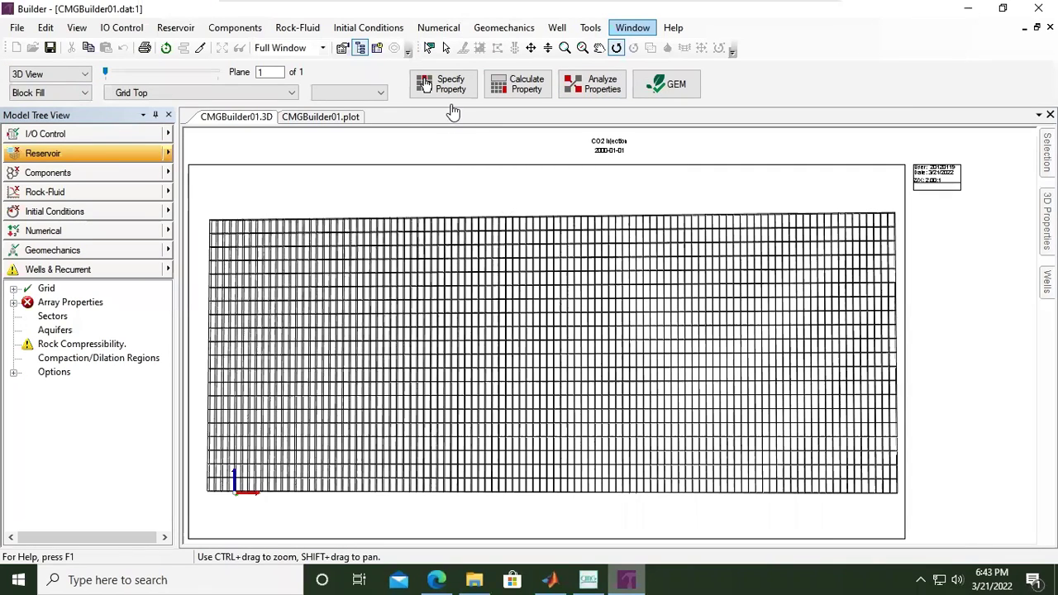
Open General Property Specification, widen and reposition it, keeping Grid Top in Go to
left_click(443, 88)
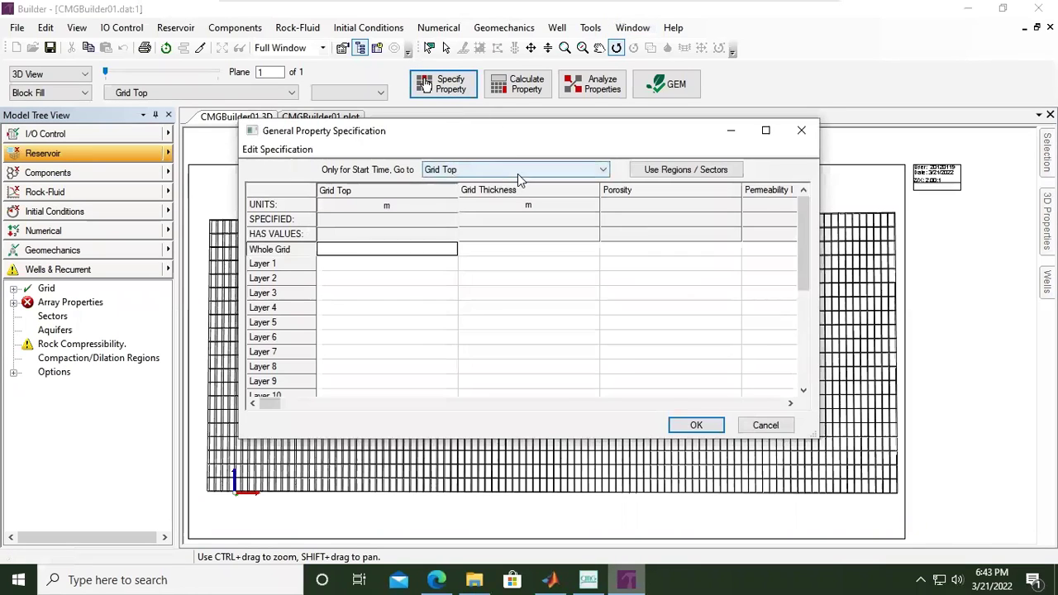
left_click_drag(822, 195, 990, 195)
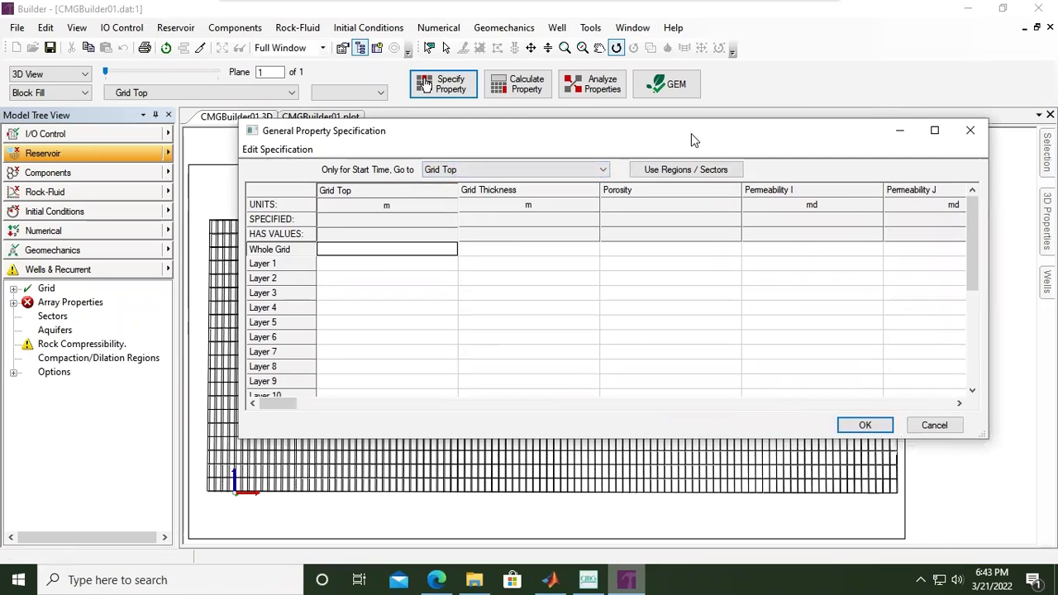
left_click_drag(688, 136, 635, 173)
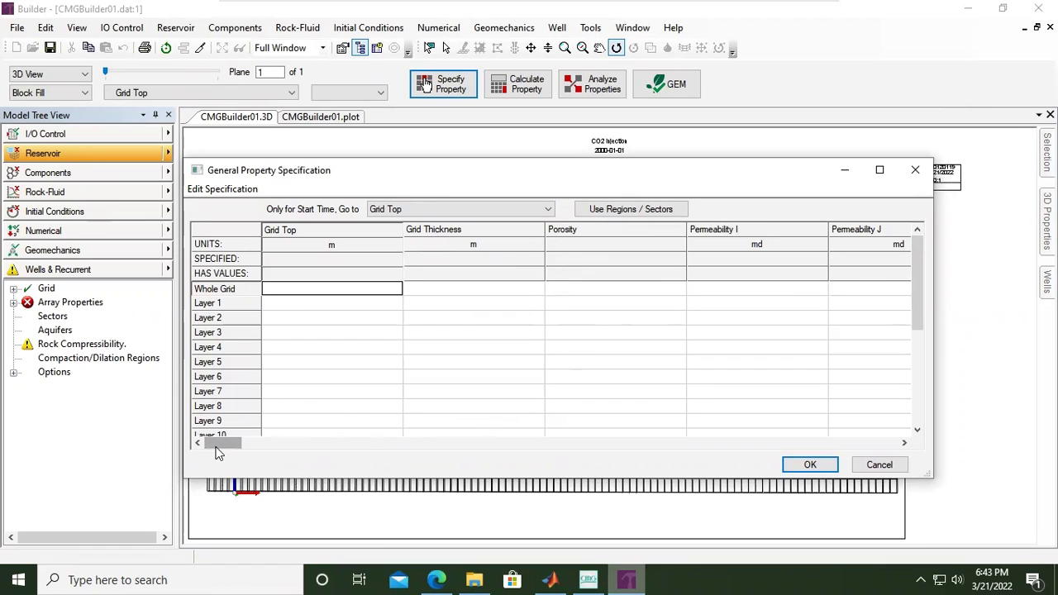
left_click_drag(217, 446, 195, 460)
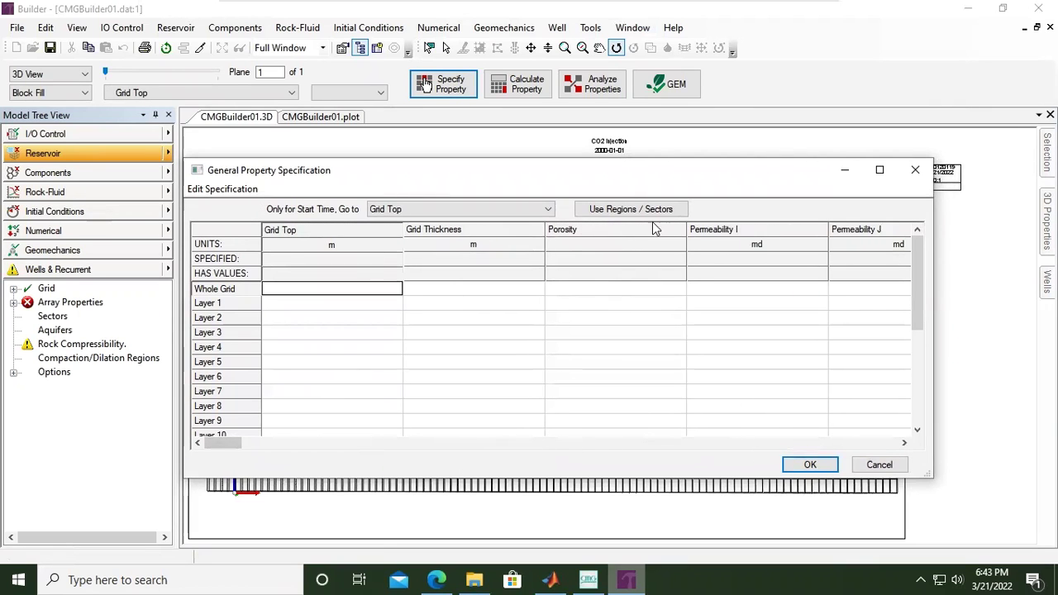
left_click(549, 210)
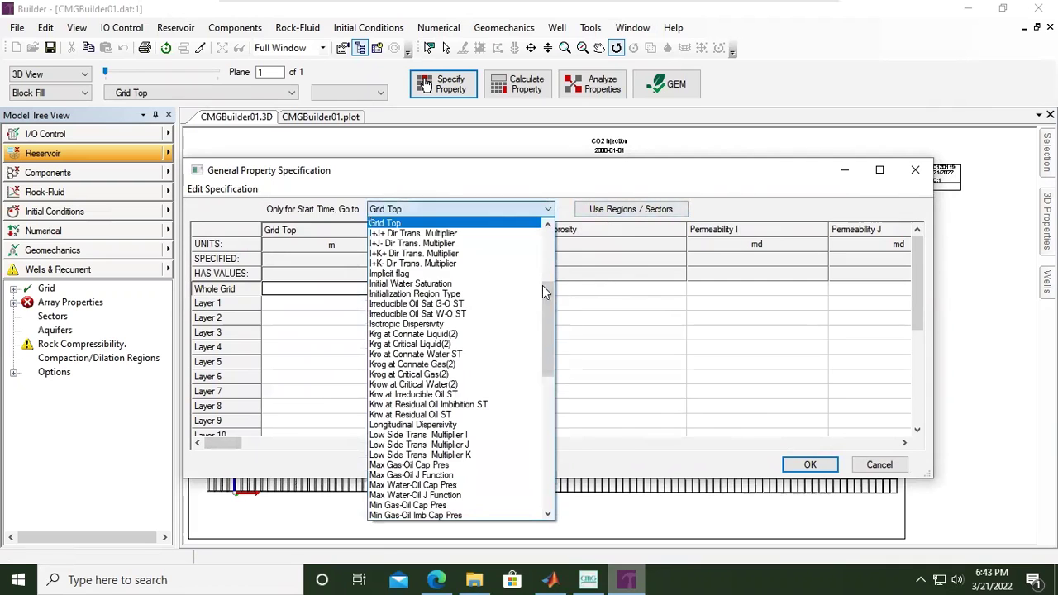
left_click_drag(551, 330, 547, 246)
left_click(598, 253)
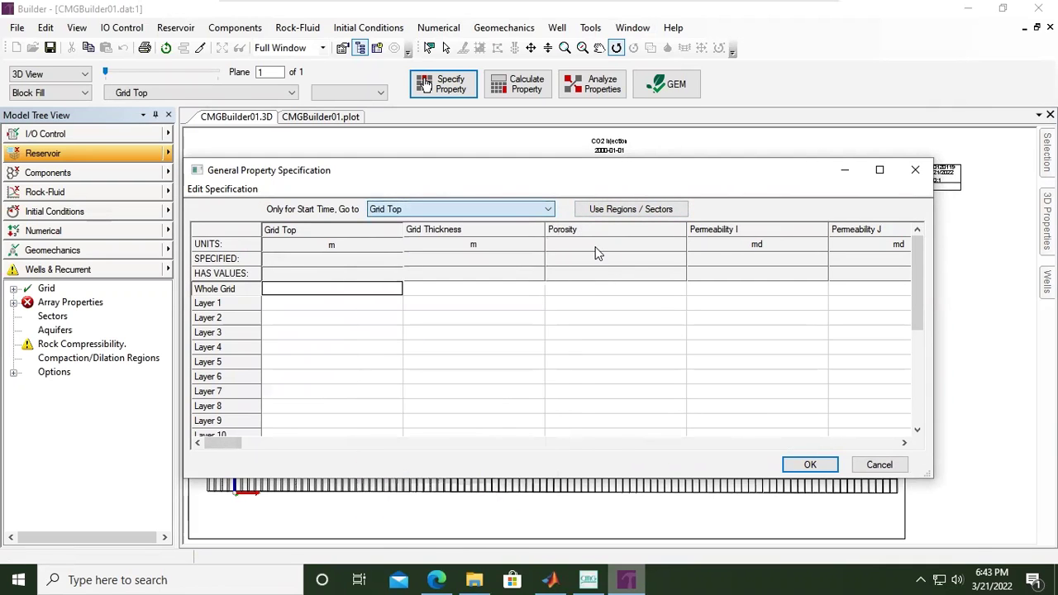
Enter 1200 in the Layer 1 Grid Top cell
left_click(302, 307)
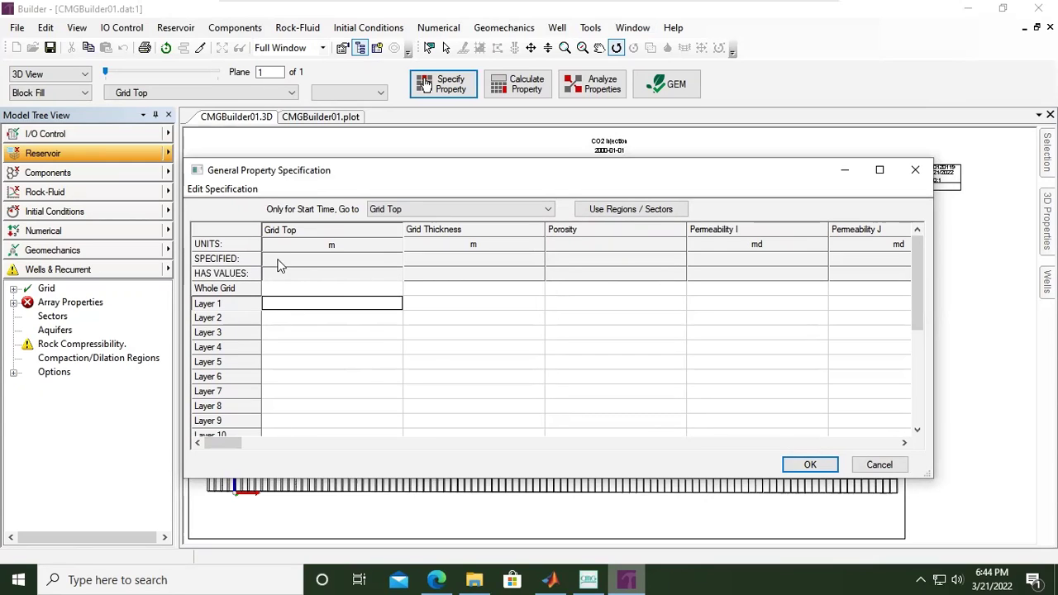
left_click(270, 323)
left_click(283, 308)
type("1200")
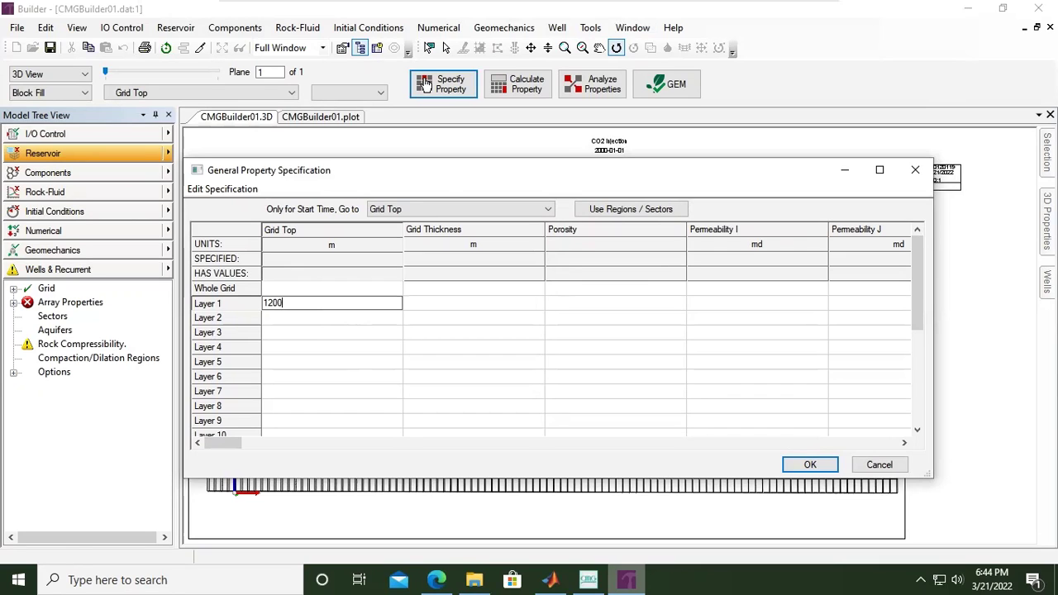
Enter whole-grid Grid Thickness 5 and whole-grid Porosity 0.12
left_click(437, 291)
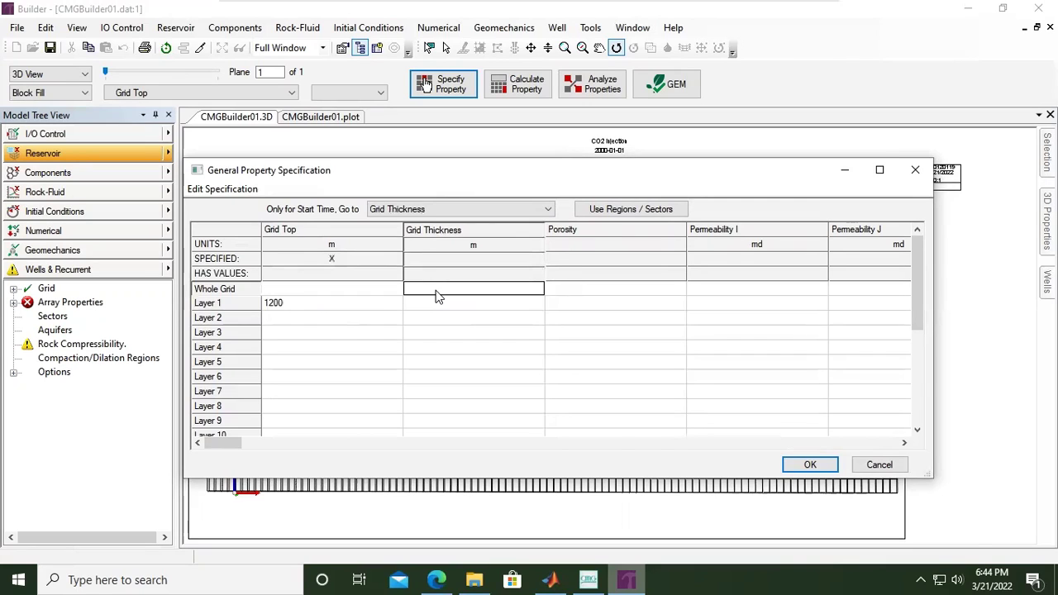
type("5")
left_click(438, 304)
scroll(529, 335, "down", 4)
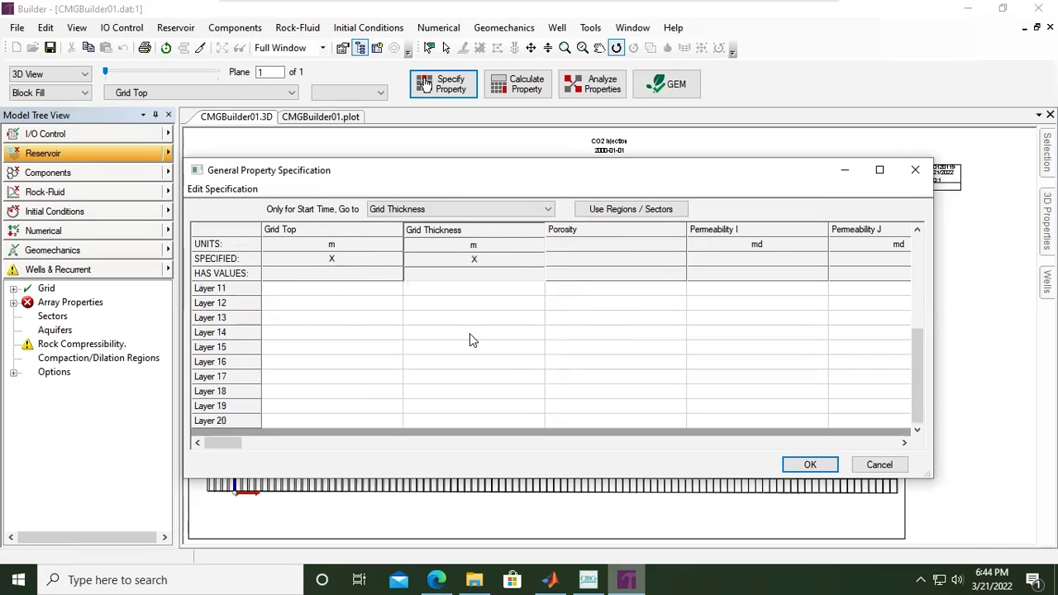
scroll(470, 339, "up", 3)
scroll(469, 333, "up", 1)
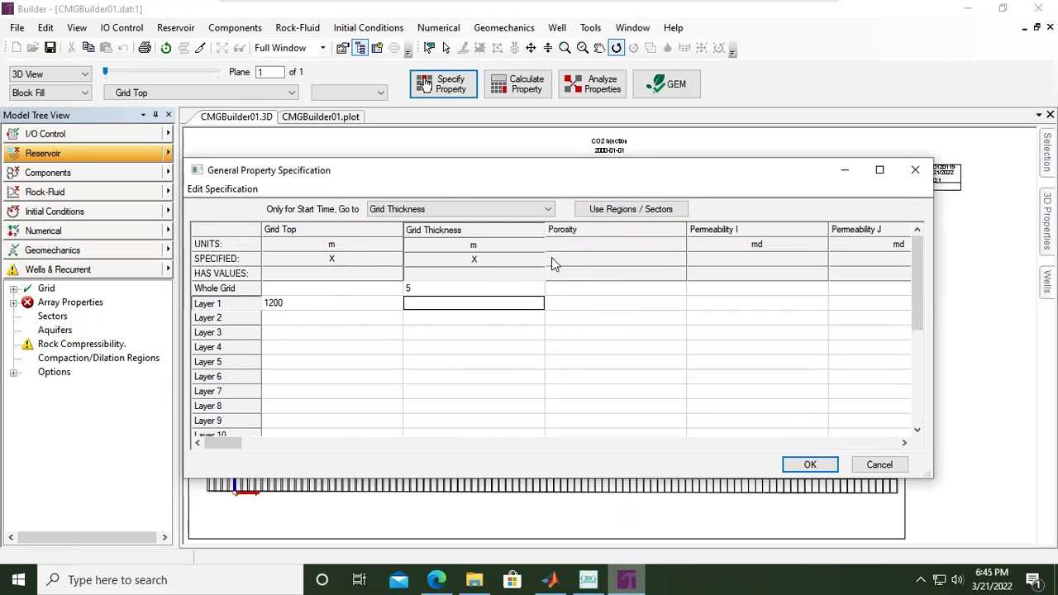
left_click(559, 291)
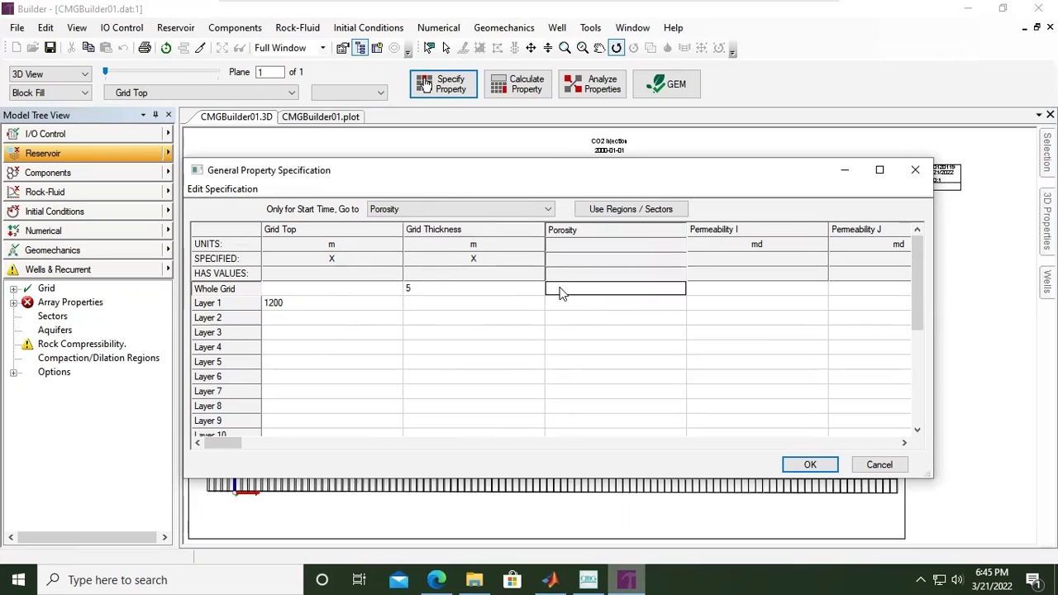
type("0.12")
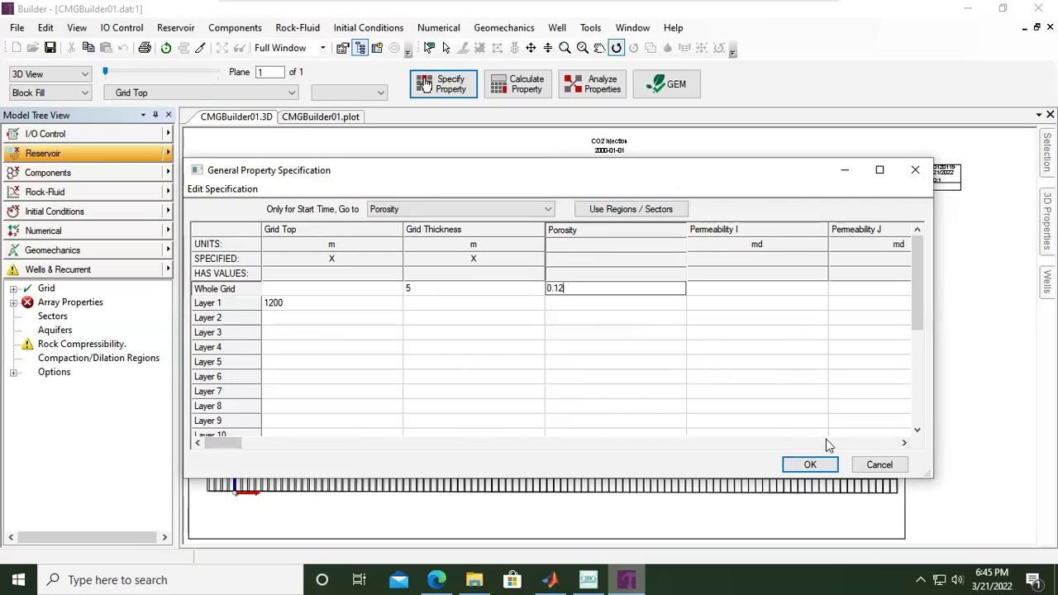
Enter whole-grid permeability of 100 md in Permeability I, J and K
left_click(903, 443)
left_click(903, 443)
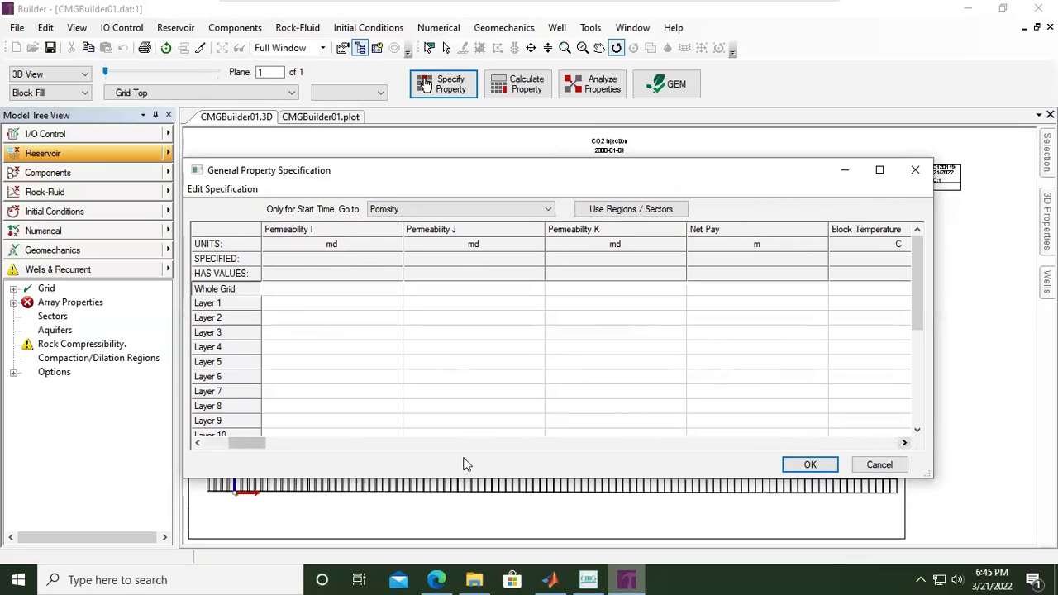
left_click(197, 443)
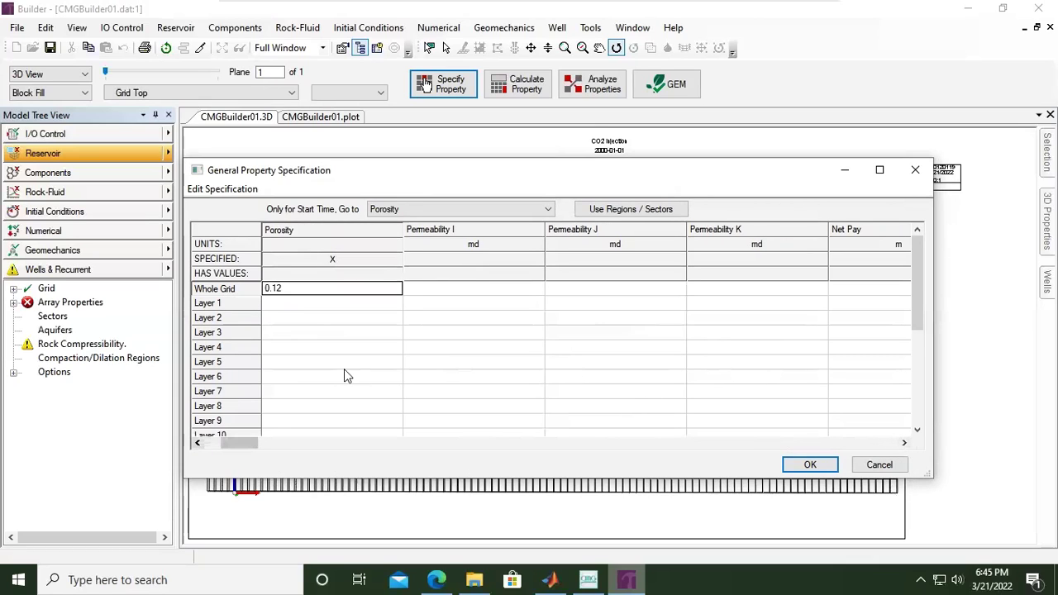
left_click(434, 289)
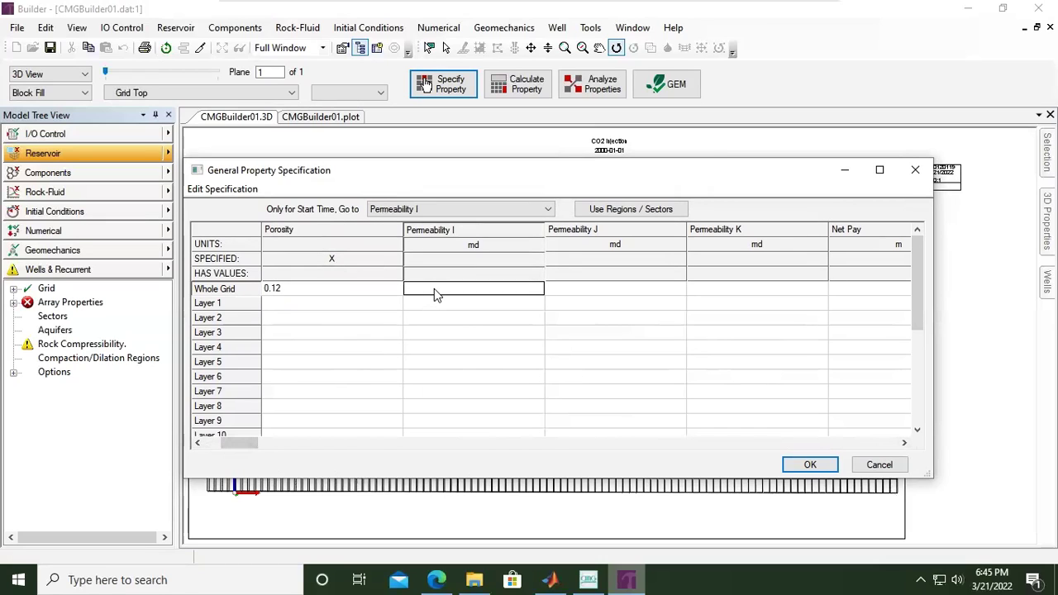
type("100")
key("Tab")
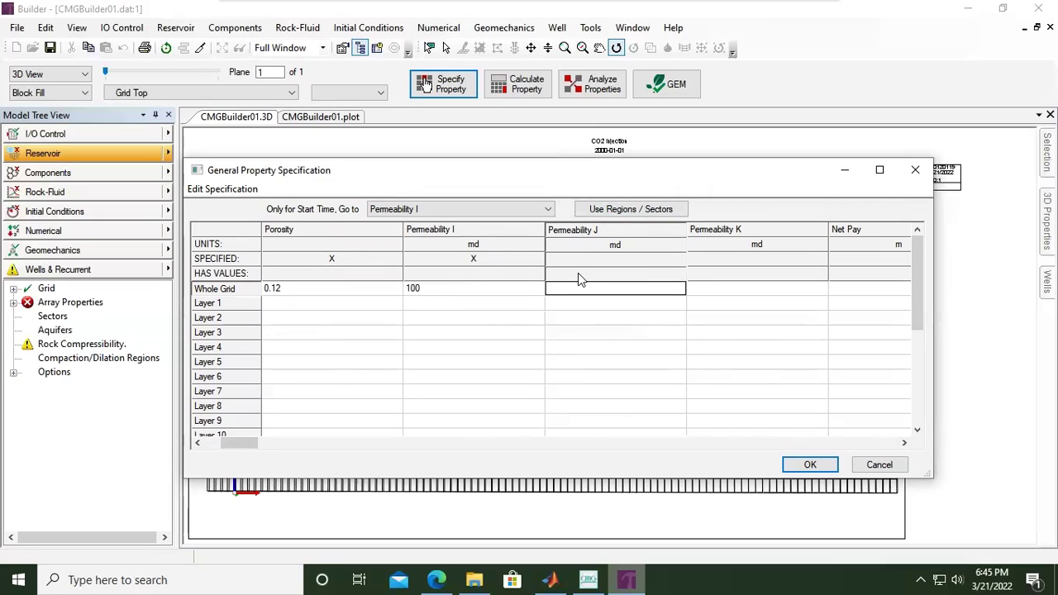
type("100")
left_click(741, 290)
type("1000")
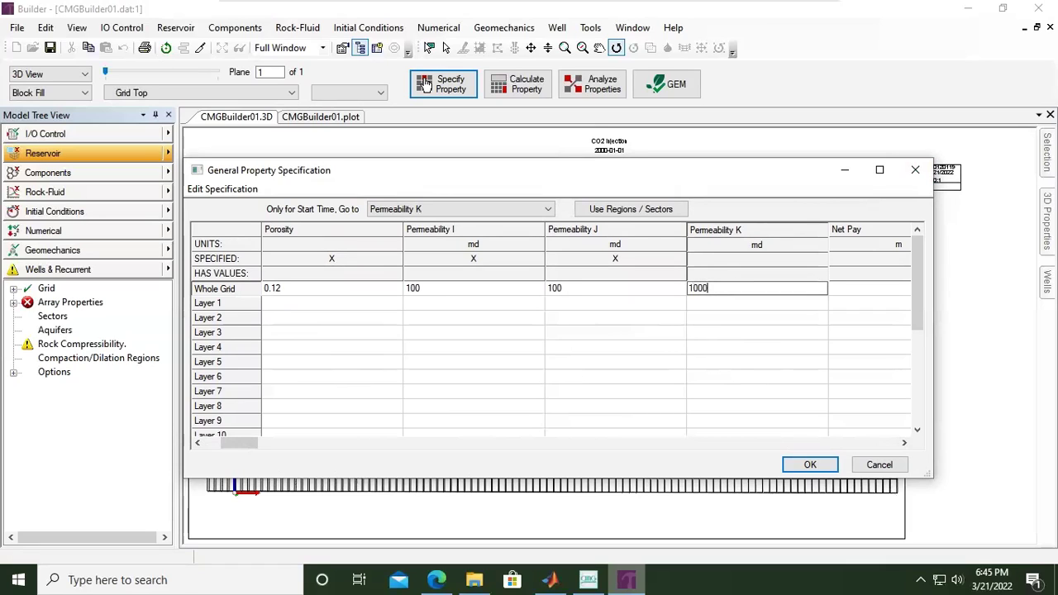
key("BackSpace")
left_click(736, 304)
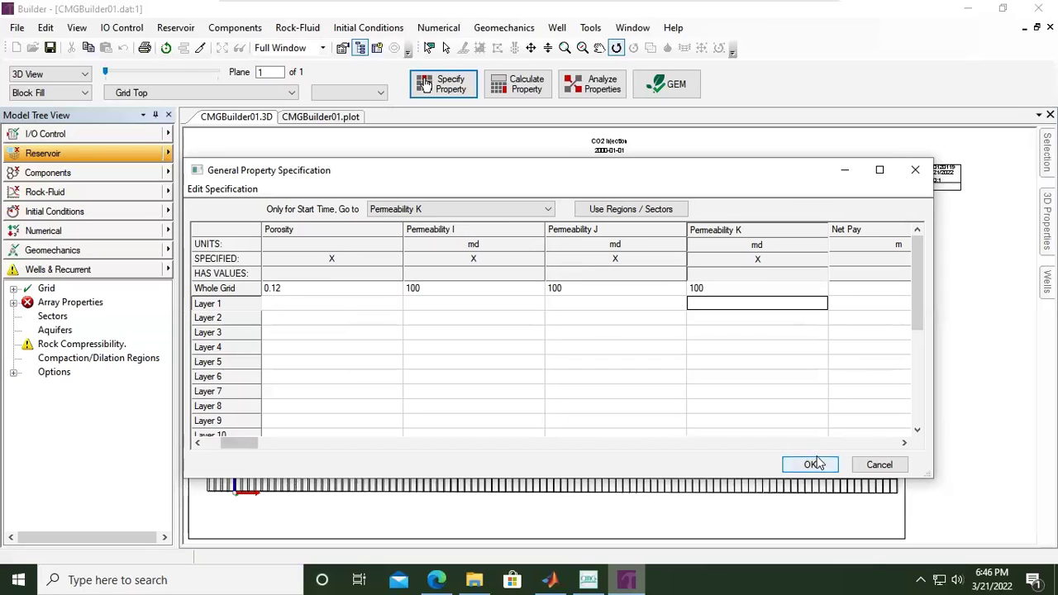
Scroll the property table across to review the entered columns
left_click(904, 445)
left_click(905, 444)
left_click(905, 445)
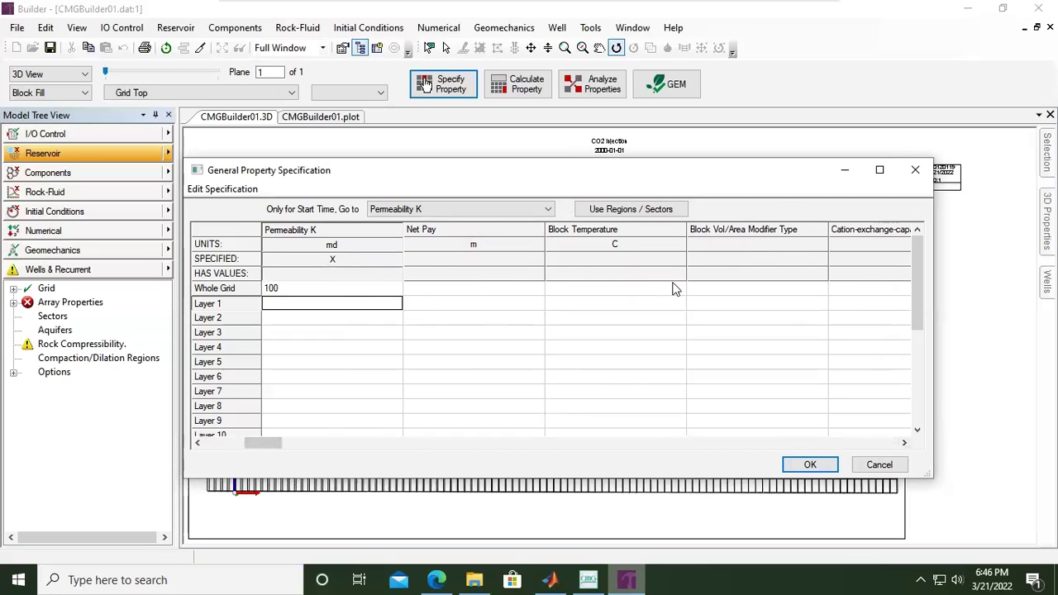
left_click_drag(254, 446, 207, 445)
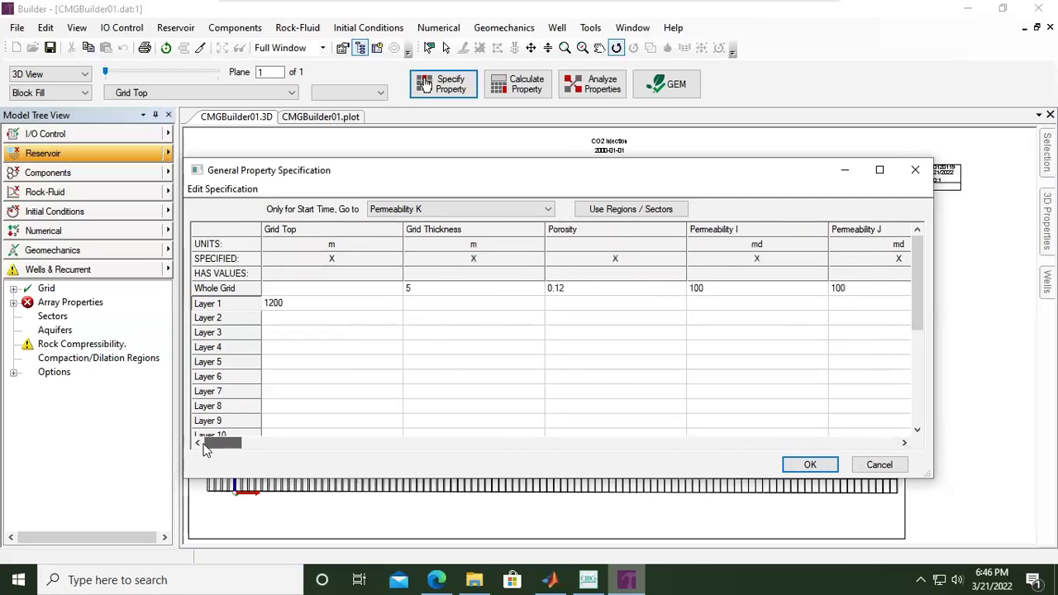
Accept the property values and move the Block/Corner Value Calculation window lower
left_click(810, 465)
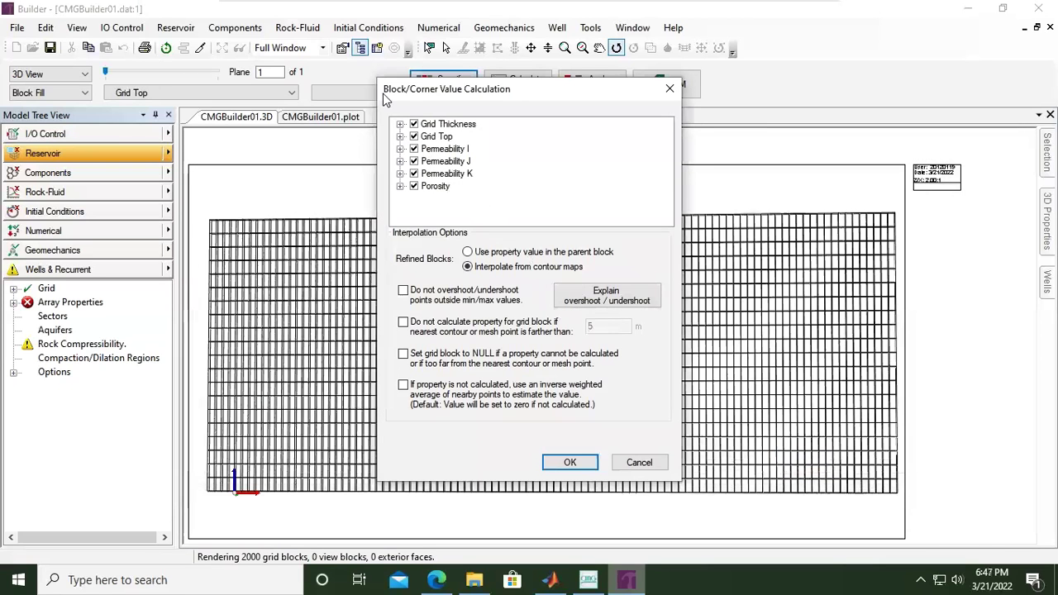
left_click_drag(463, 94, 478, 143)
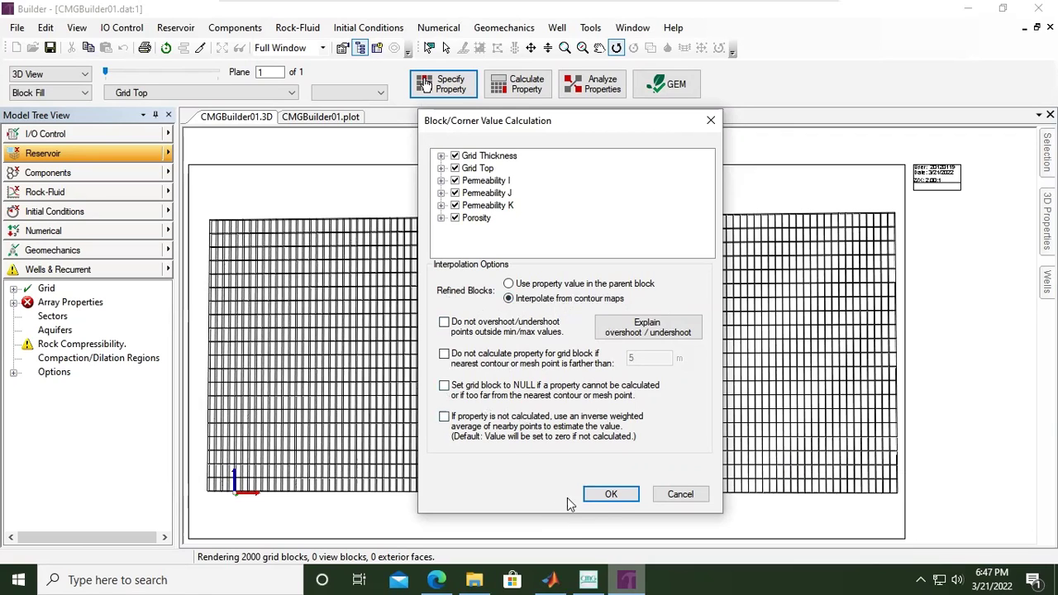
Calculate block values for all six properties and adjust the 3D grid view
left_click(613, 494)
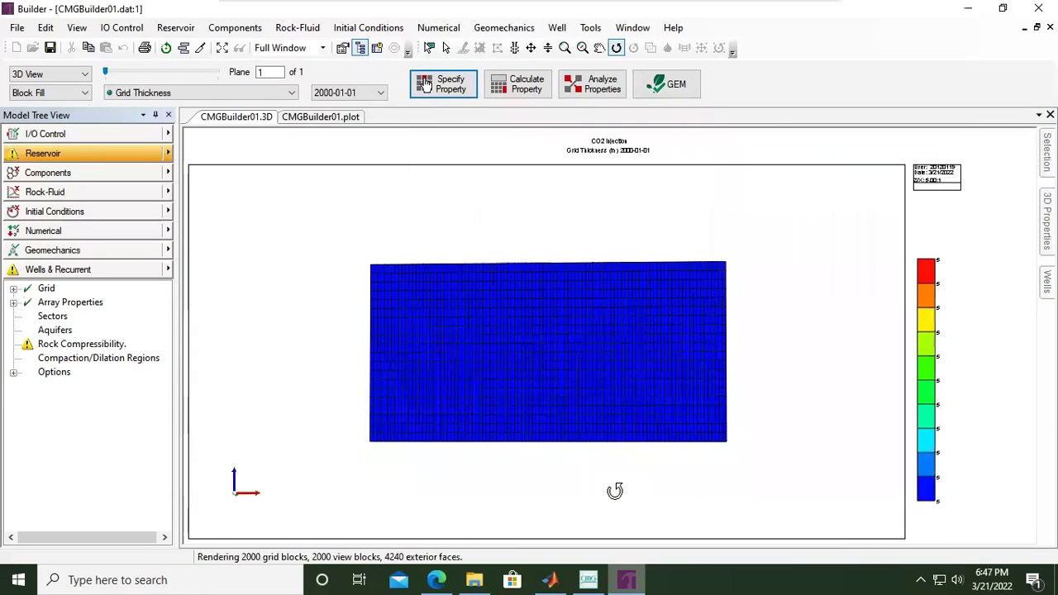
left_click_drag(609, 433, 611, 429)
scroll(612, 429, "up", 4)
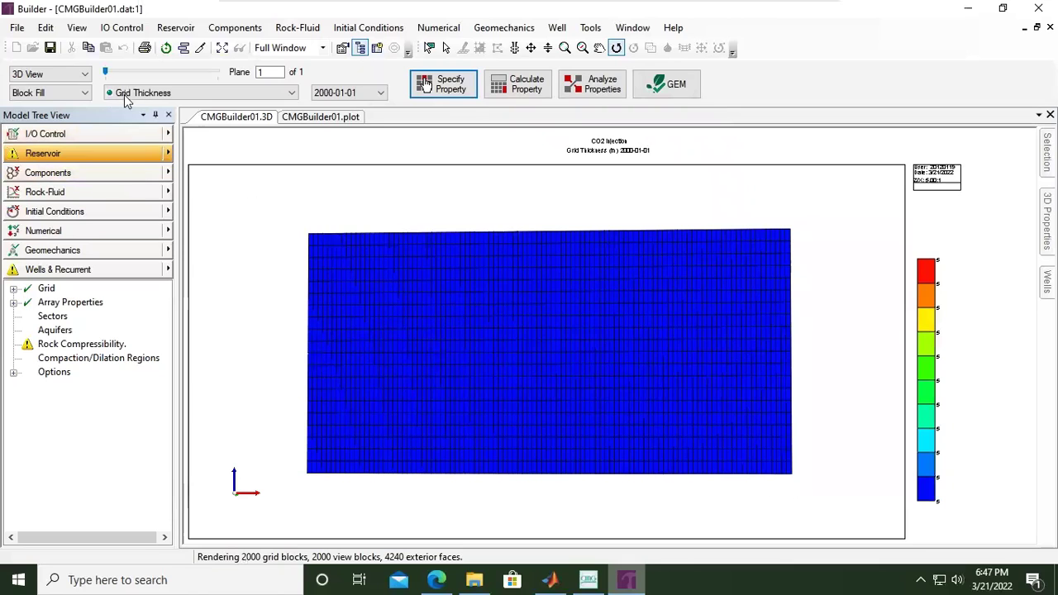
Display Grid Thickness on the 3D grid, confirming a uniform 5 m
left_click(204, 96)
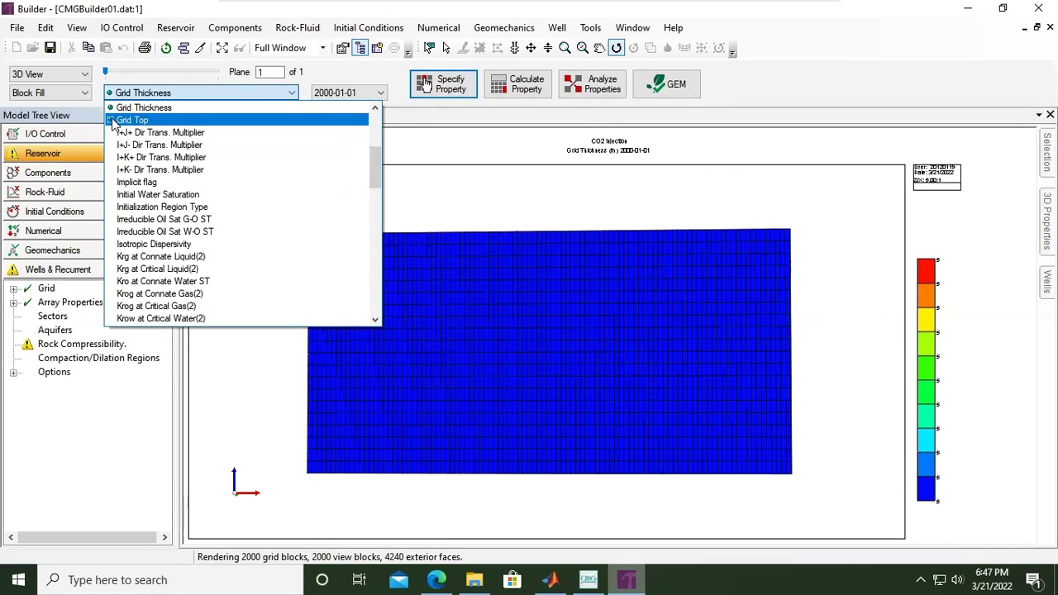
scroll(120, 126, "down", 3)
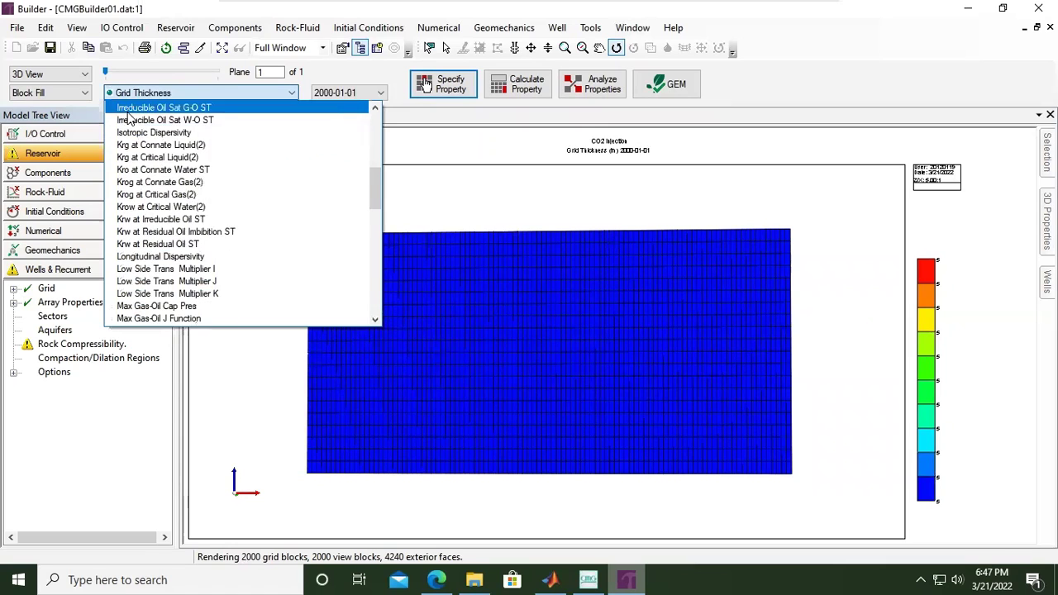
scroll(129, 119, "up", 4)
scroll(129, 120, "up", 2)
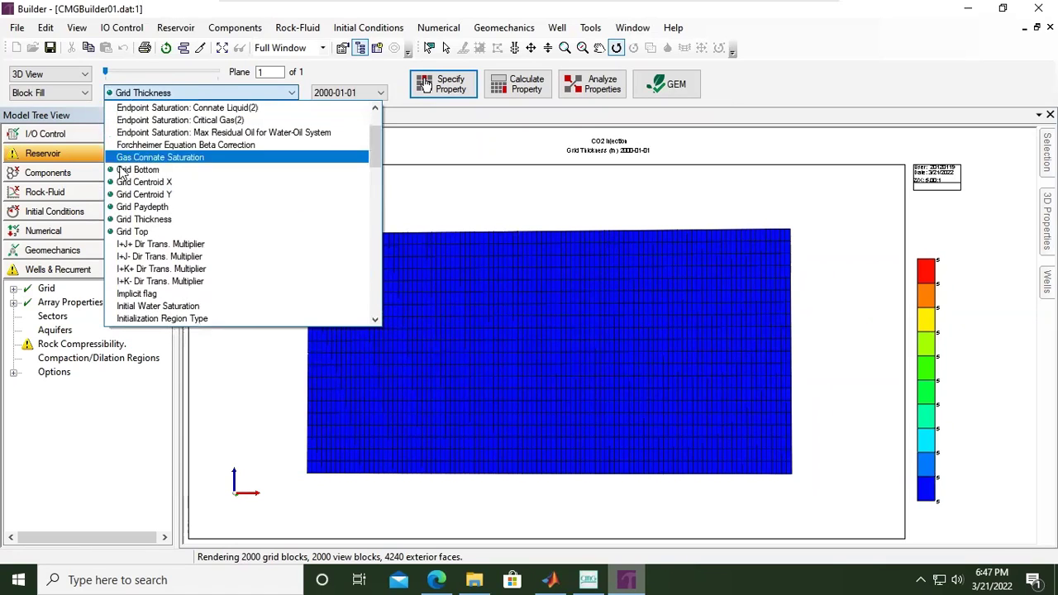
left_click(152, 222)
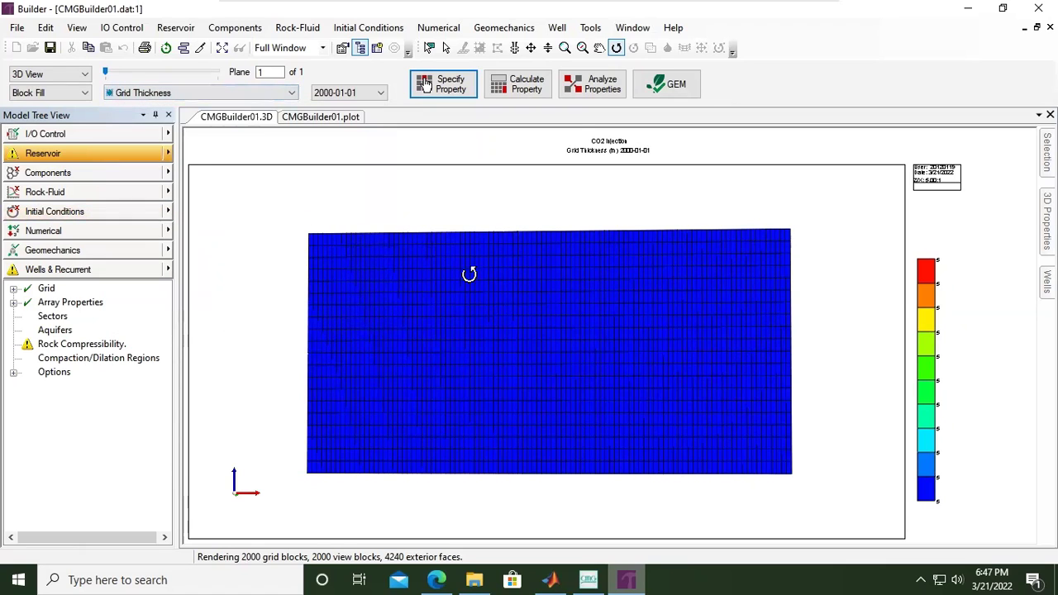
left_click_drag(614, 317, 607, 332)
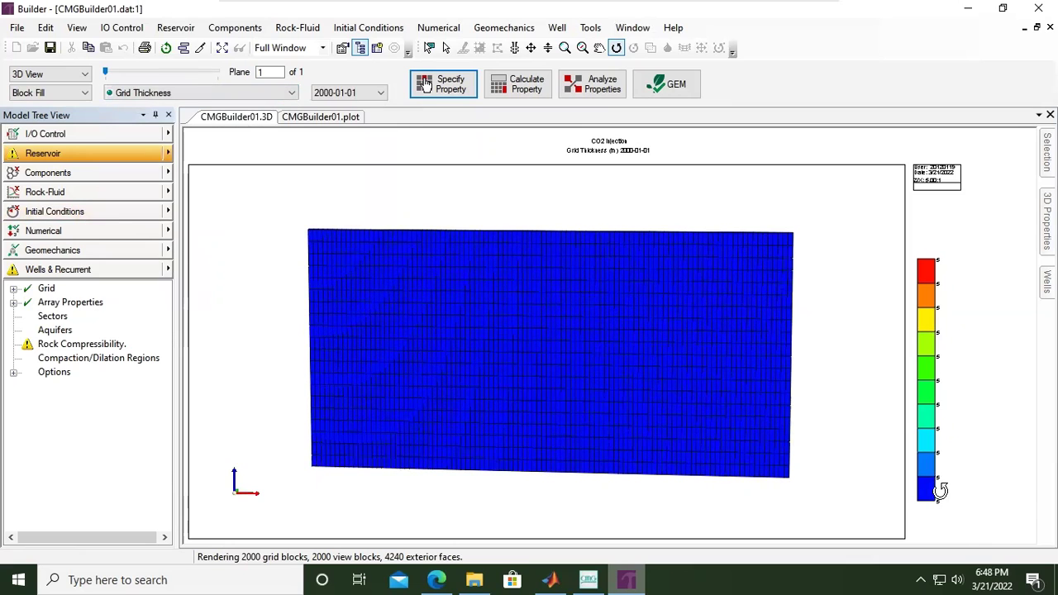
left_click(281, 93)
scroll(256, 176, "down", 6)
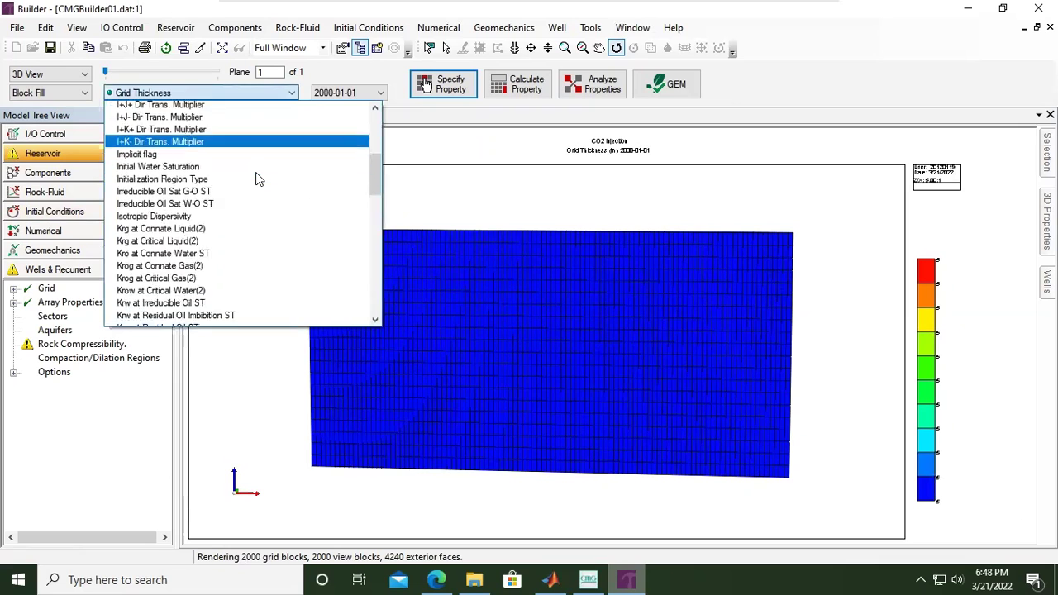
scroll(256, 177, "down", 7)
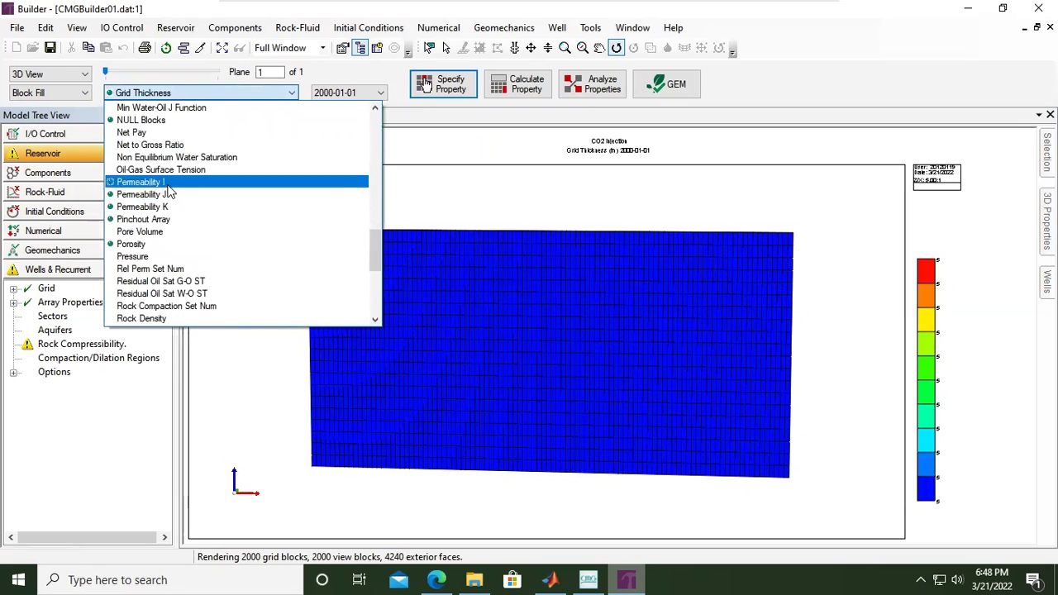
Colour the grid by Porosity and orbit it to inspect the sides before returning face-on
left_click(133, 243)
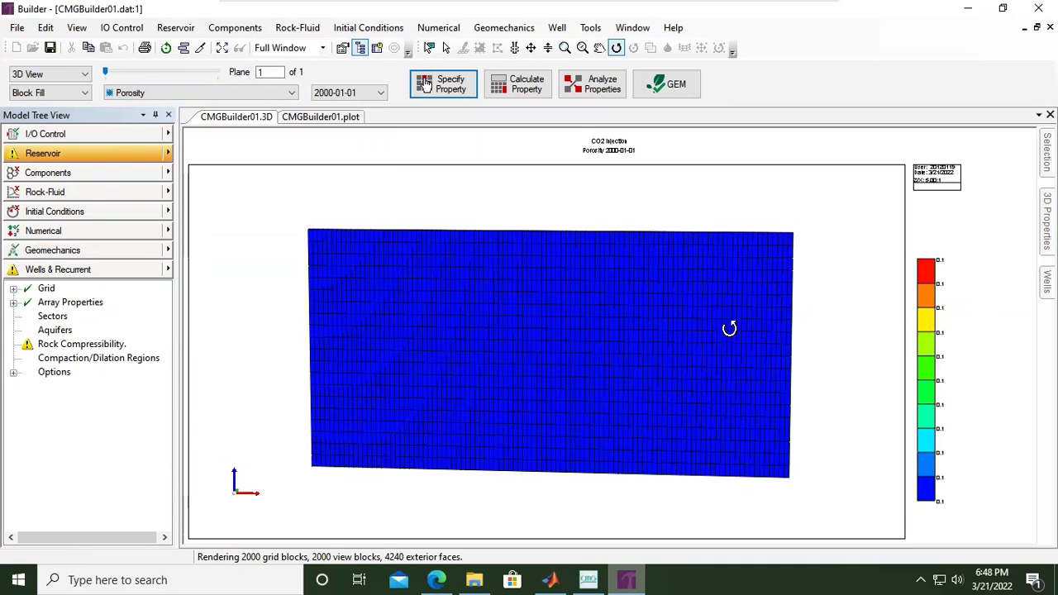
left_click_drag(729, 329, 610, 281)
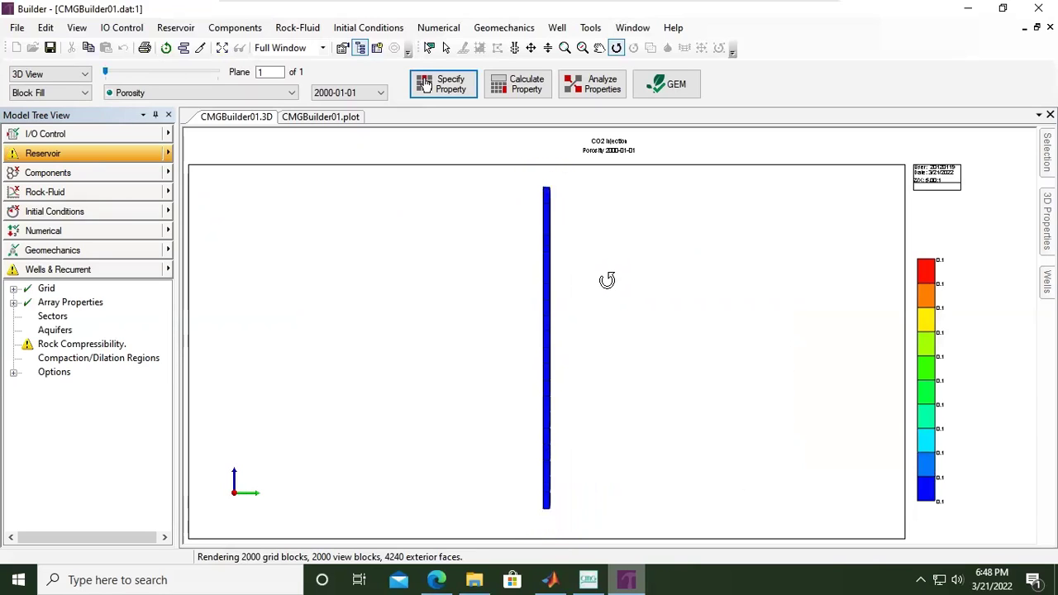
left_click_drag(607, 281, 745, 444)
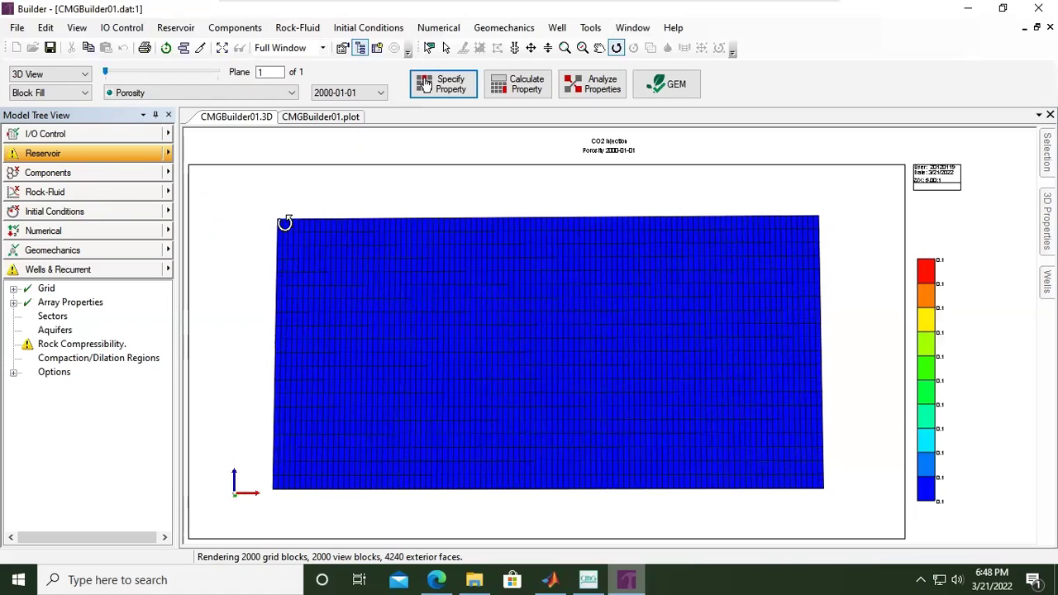
left_click_drag(534, 408, 538, 416)
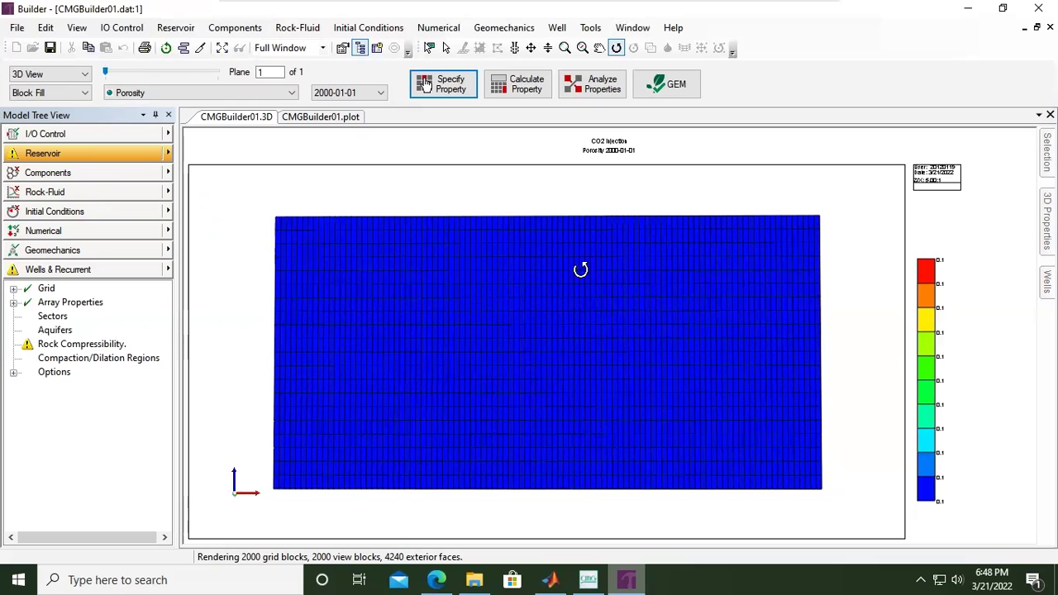
View the porosity grid in IJ-2D Areal, IK-2D X-Sec and JK-2D X-Sec
left_click(58, 74)
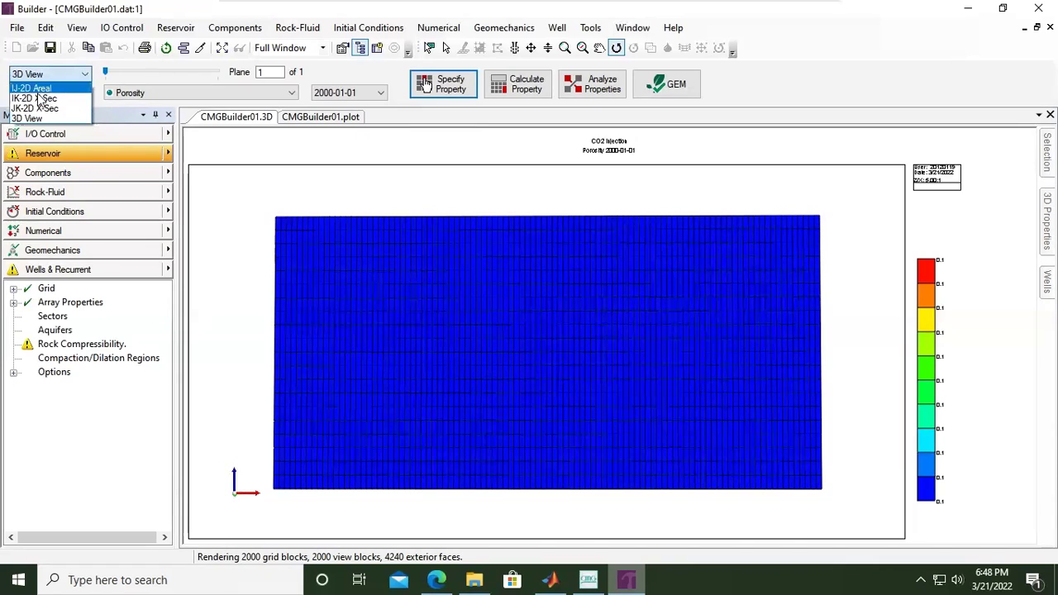
left_click(52, 87)
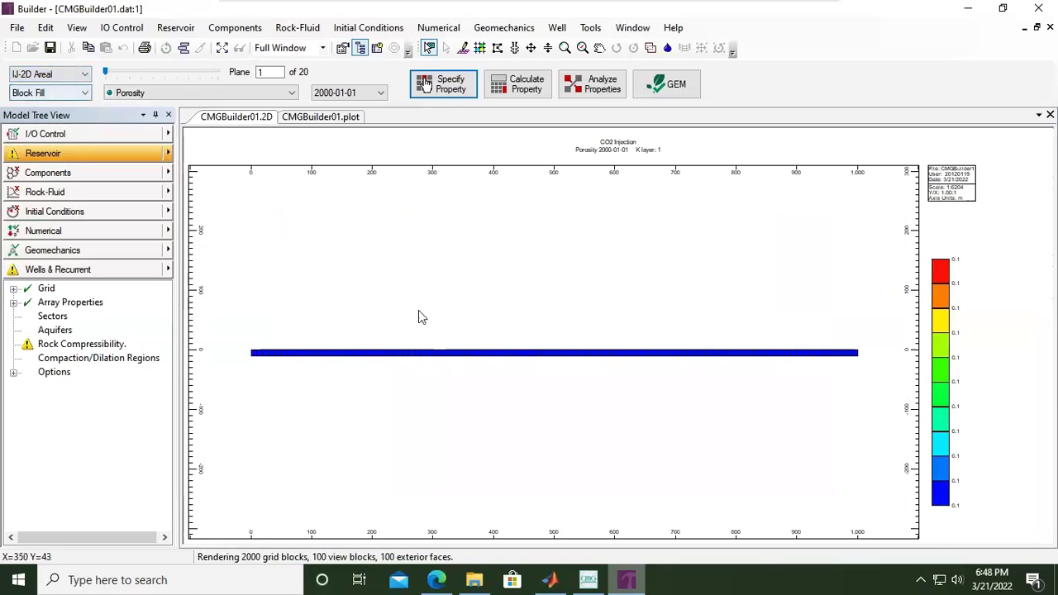
left_click(49, 74)
left_click(53, 97)
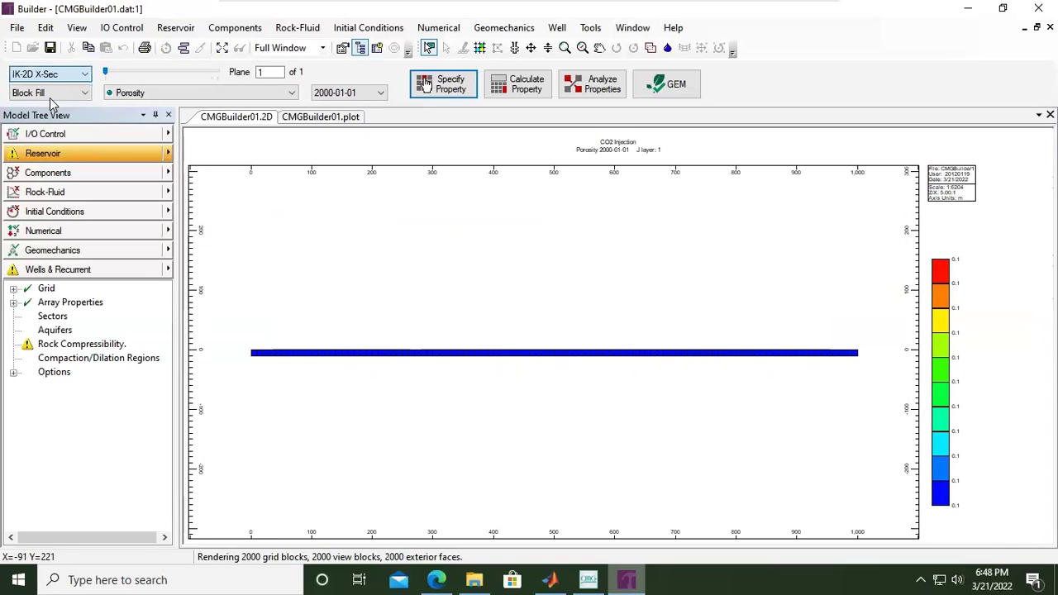
left_click(58, 77)
left_click(53, 108)
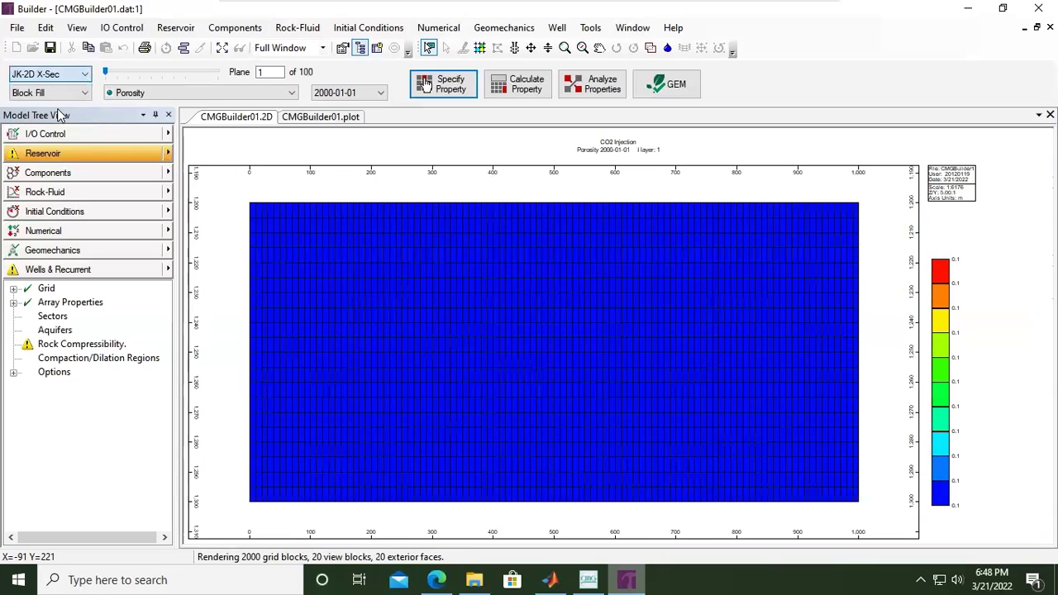
Return to the 3D View and orbit the grid to an angled view
left_click(56, 76)
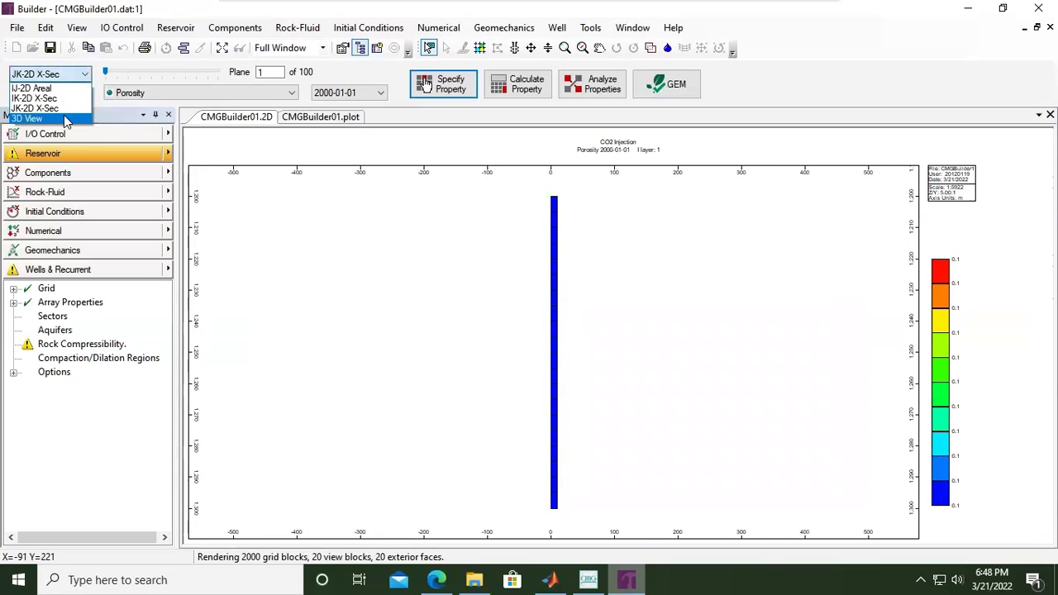
left_click(52, 121)
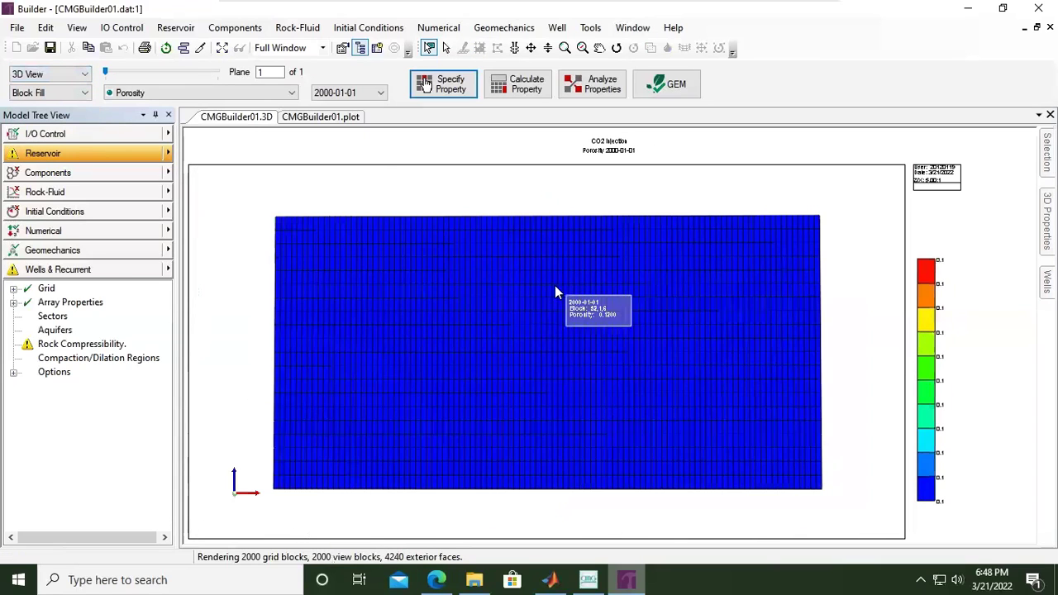
left_click(615, 47)
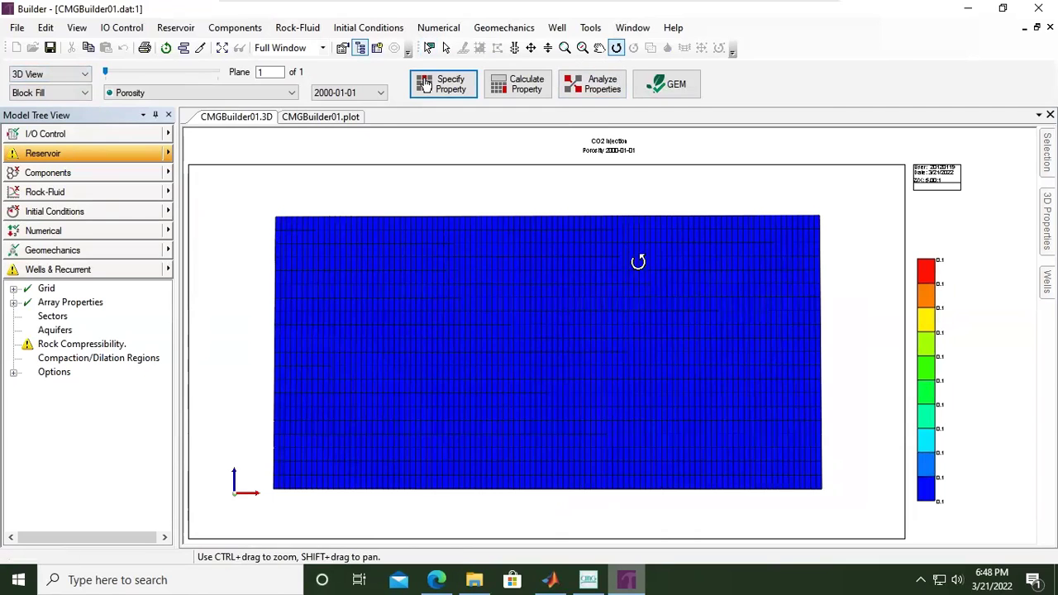
left_click_drag(636, 260, 452, 272)
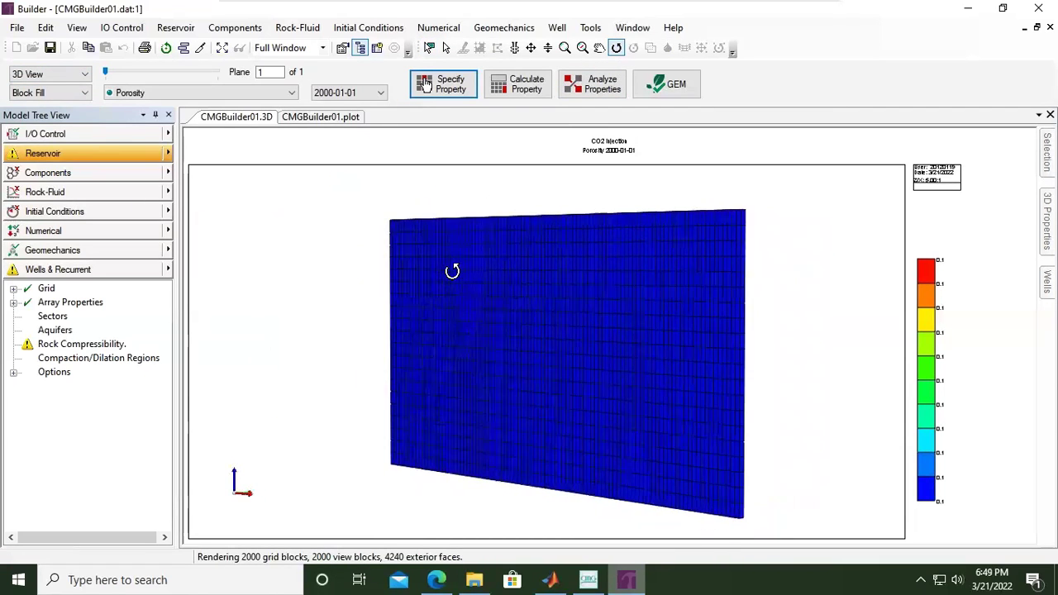